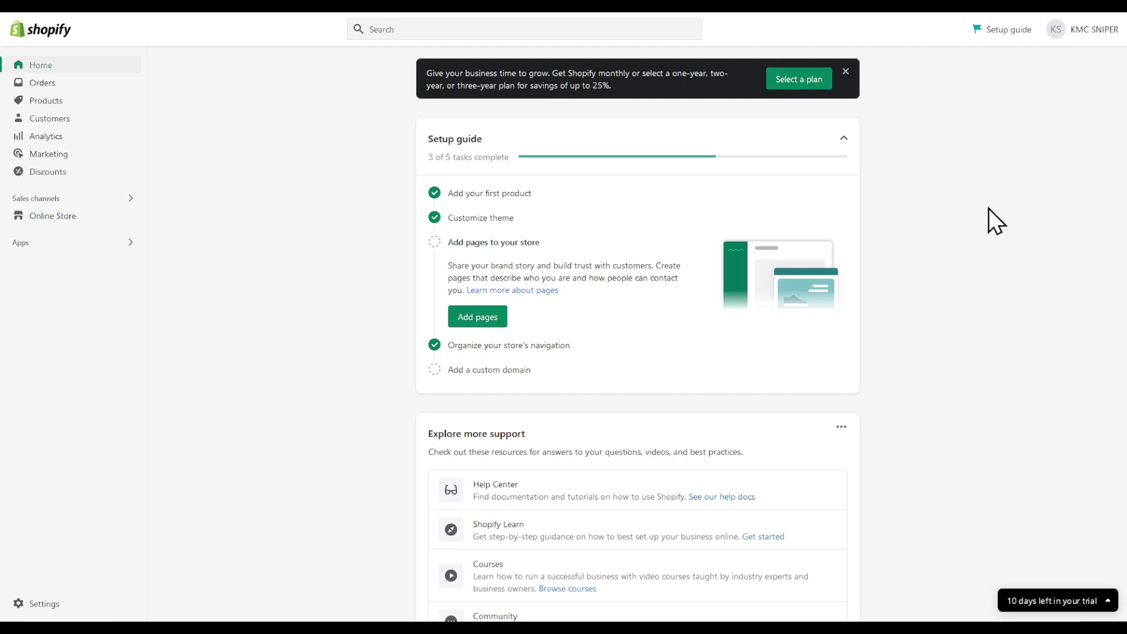
Step: Open Recommended apps from the Apps section to reach the Shopify App Store
{"action": "left_click", "coordinate": [122, 247]}
{"action": "left_click", "coordinate": [397, 222]}
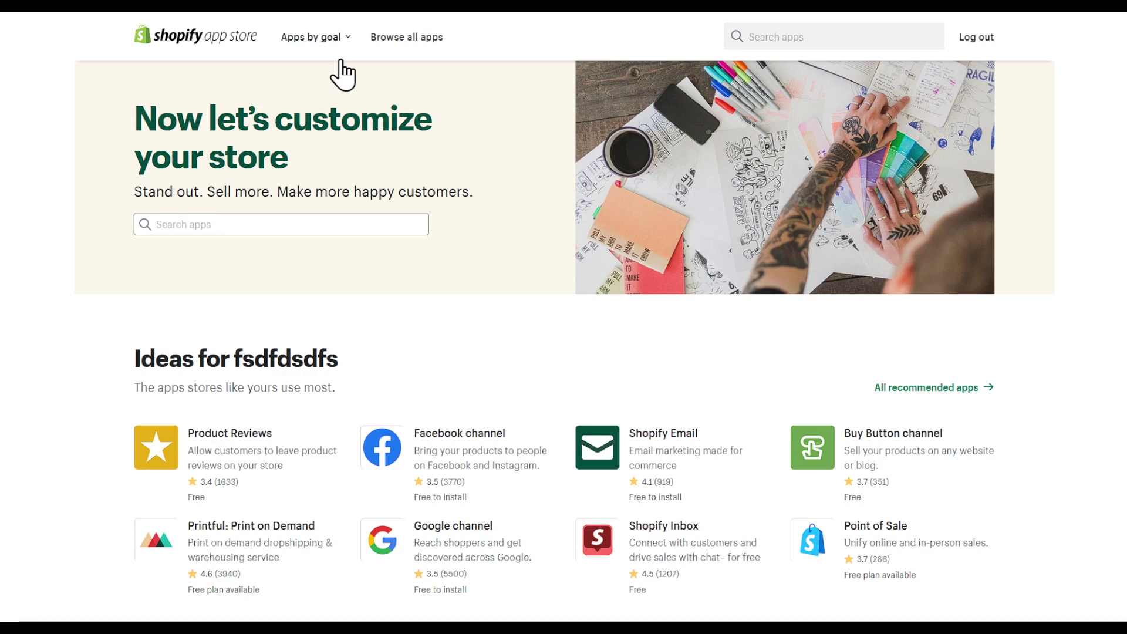
Step: Search the Shopify App Store for 'printify'
{"action": "left_click", "coordinate": [278, 226]}
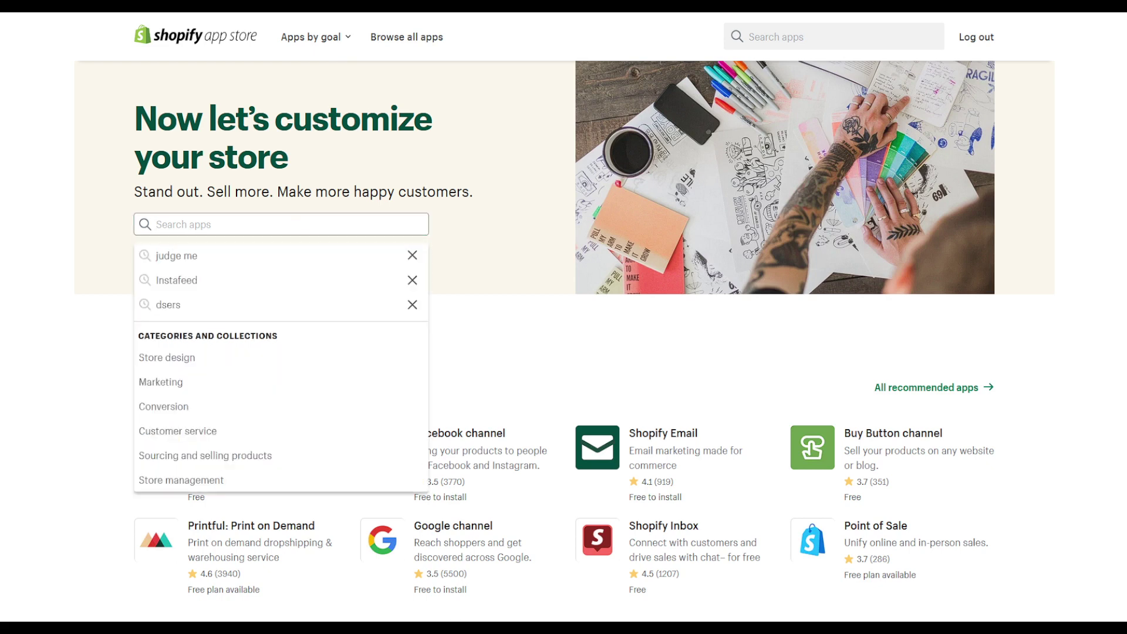
{"action": "left_click", "coordinate": [280, 228]}
{"action": "type", "text": "pri"}
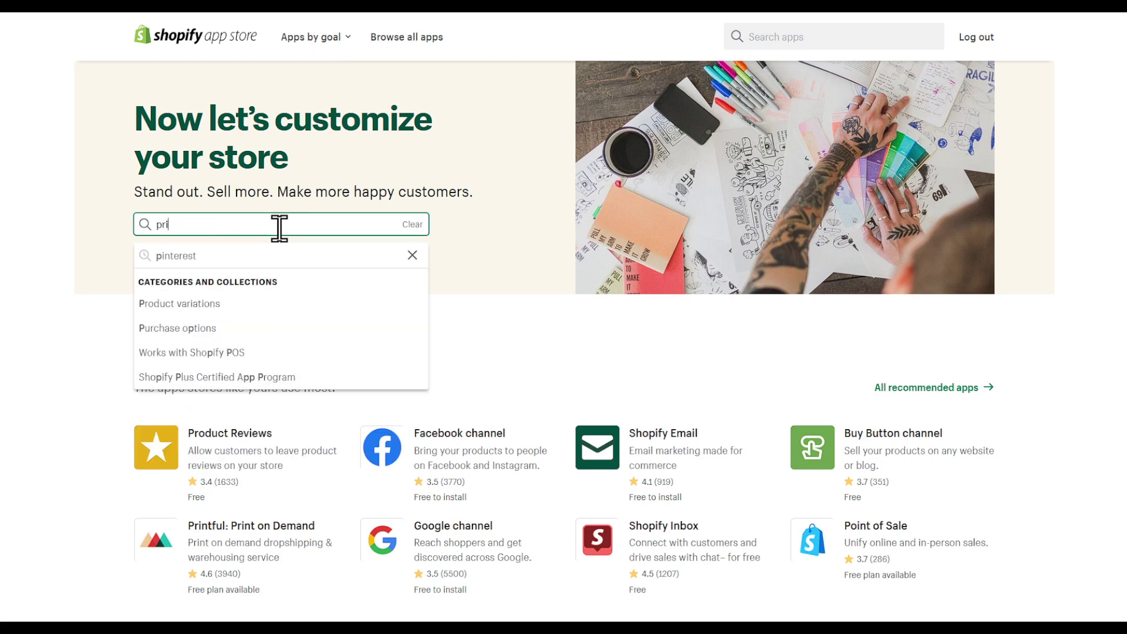
{"action": "type", "text": "ntify"}
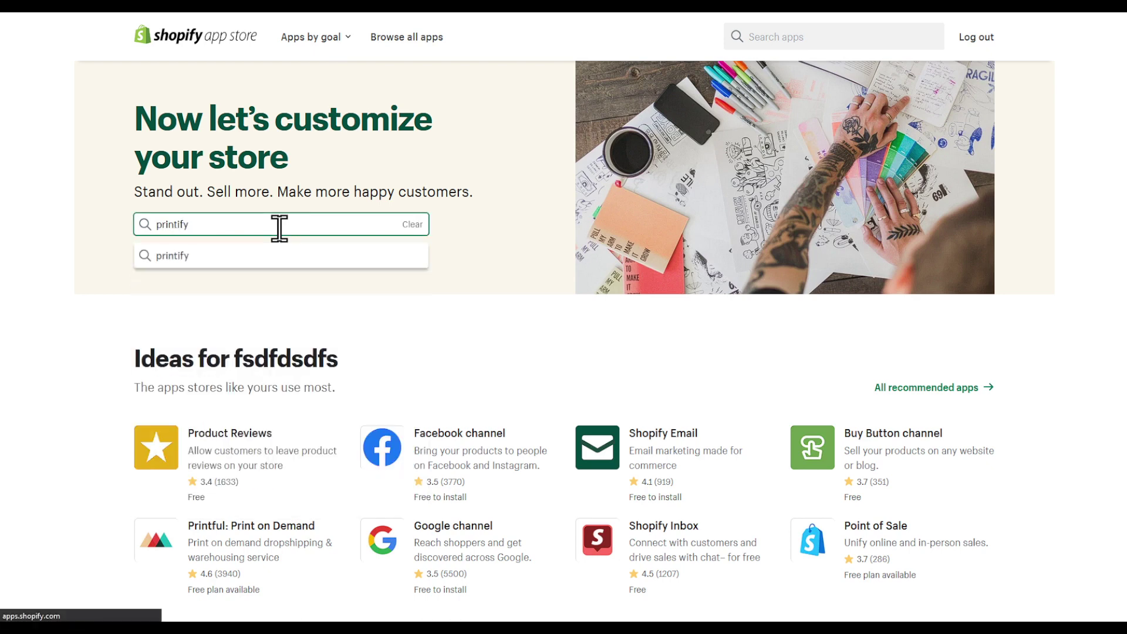
{"action": "key", "text": "Return"}
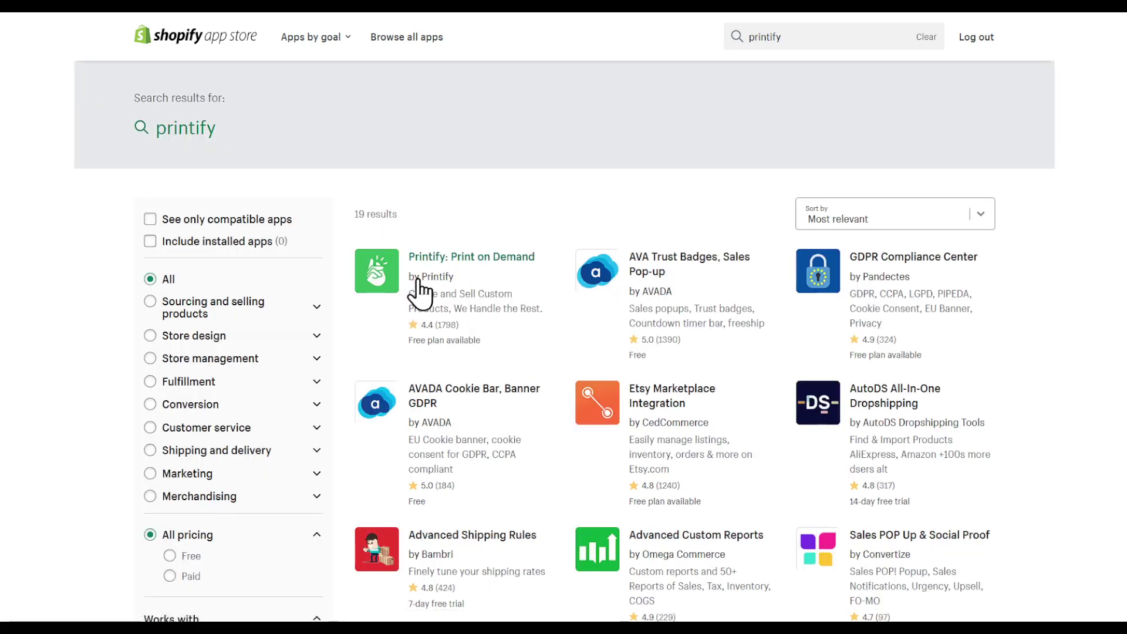
Step: Open the Printify: Print on Demand result and scroll through its listing page
{"action": "left_click", "coordinate": [462, 262]}
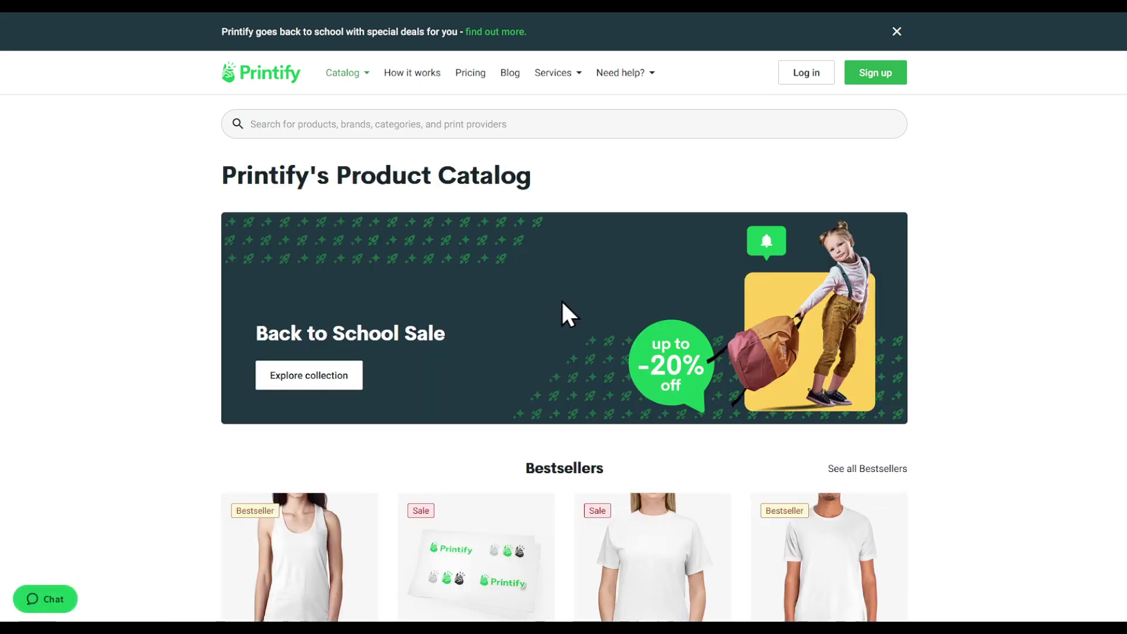
{"action": "scroll", "coordinate": [563, 302], "scroll_direction": "down", "scroll_amount": 4}
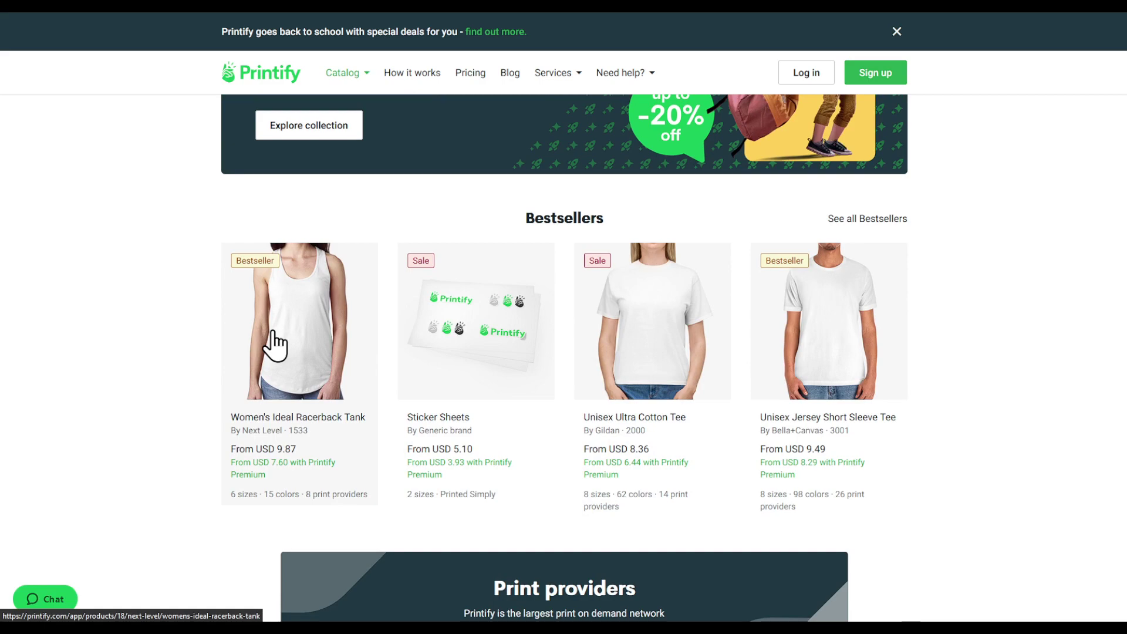
{"action": "scroll", "coordinate": [272, 333], "scroll_direction": "down", "scroll_amount": 6}
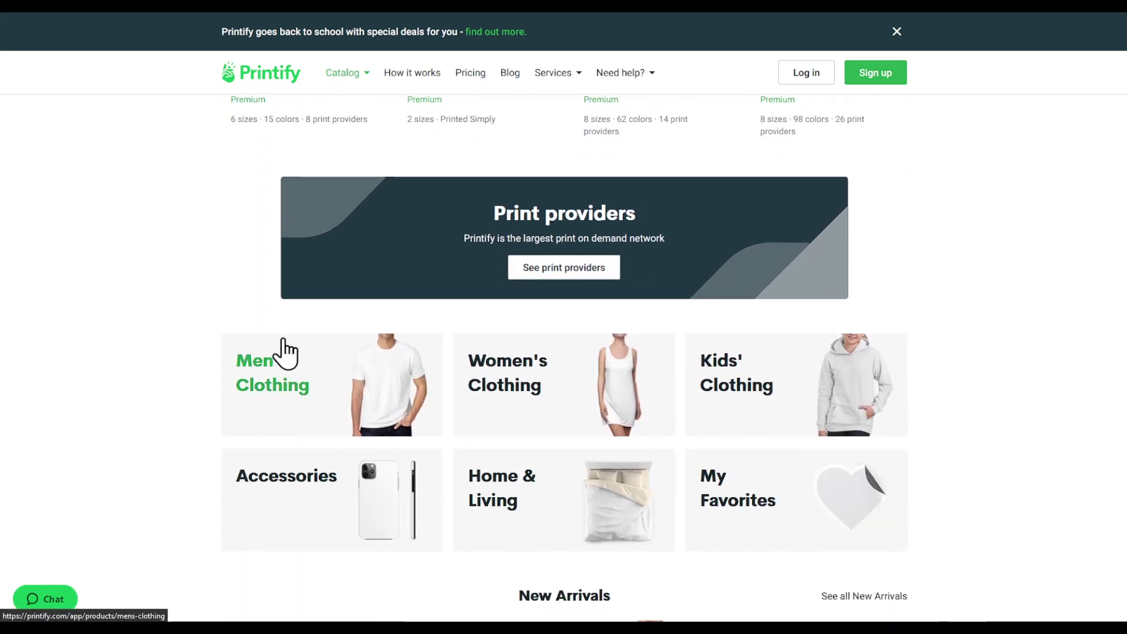
{"action": "scroll", "coordinate": [284, 353], "scroll_direction": "down", "scroll_amount": 15}
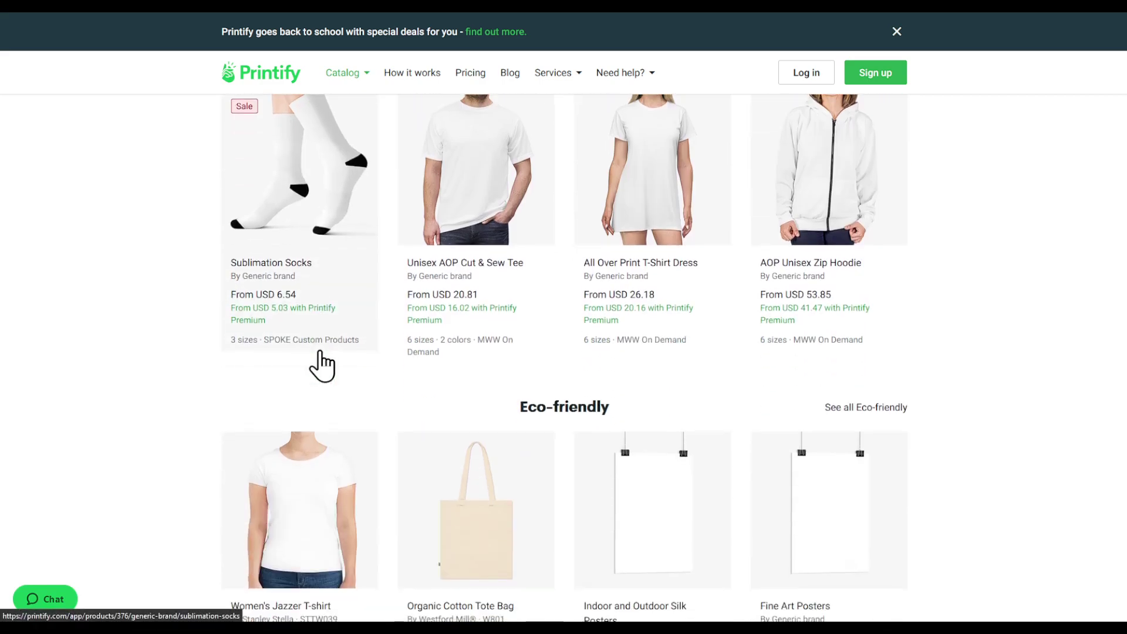
{"action": "scroll", "coordinate": [322, 364], "scroll_direction": "down", "scroll_amount": 3}
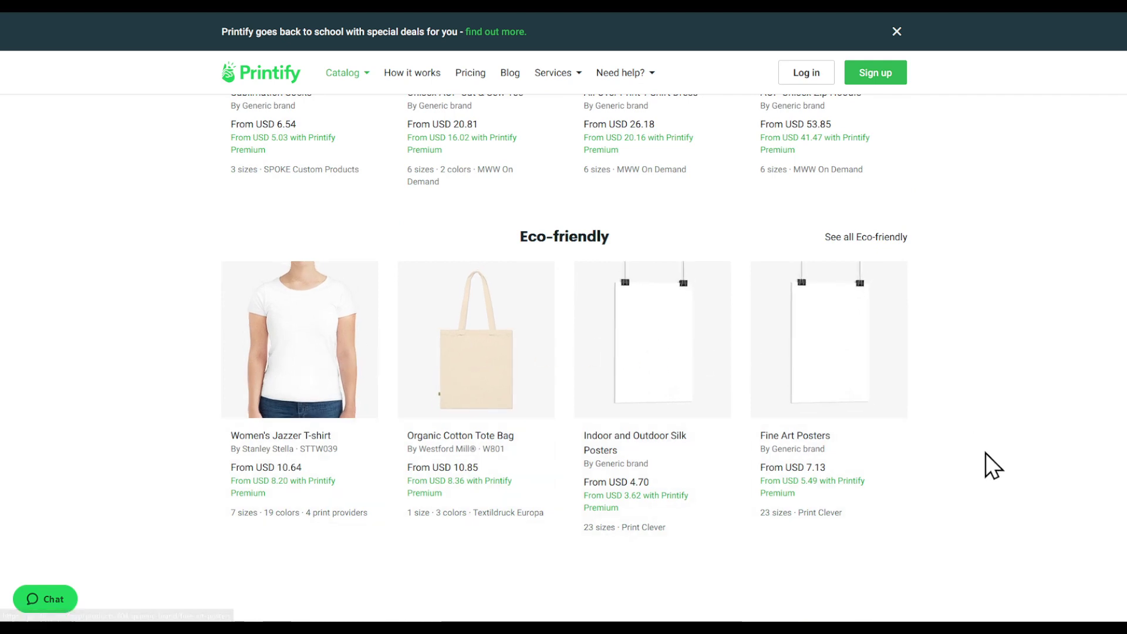
{"action": "scroll", "coordinate": [986, 455], "scroll_direction": "up", "scroll_amount": 20}
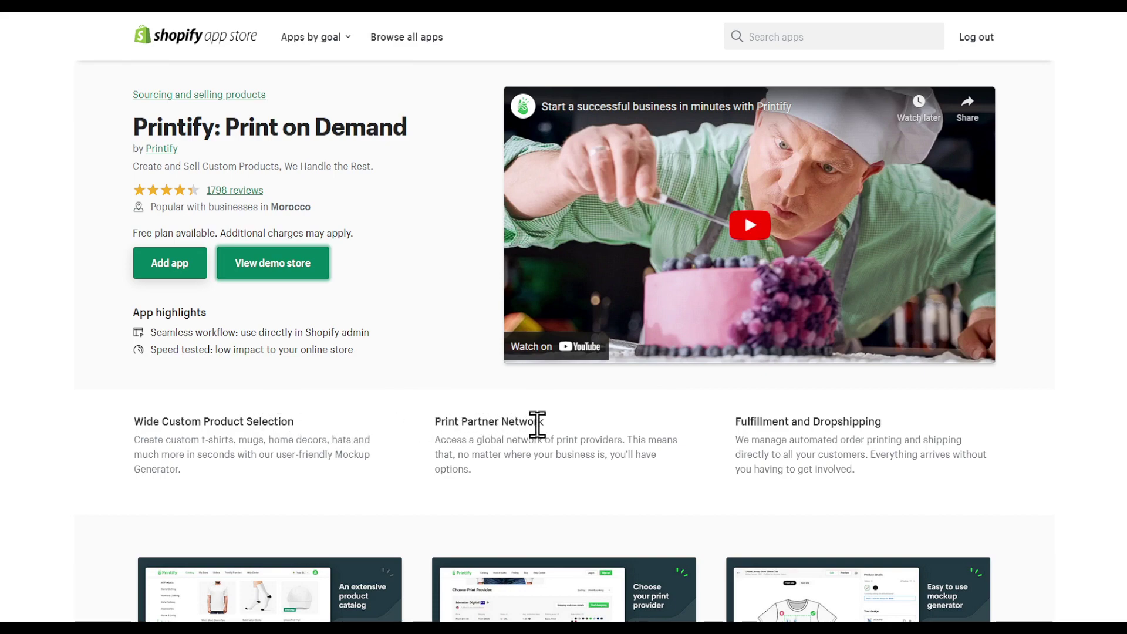
Step: View the Printify listing's screenshots full size, paging forward four times
{"action": "scroll", "coordinate": [795, 495], "scroll_direction": "down", "scroll_amount": 5}
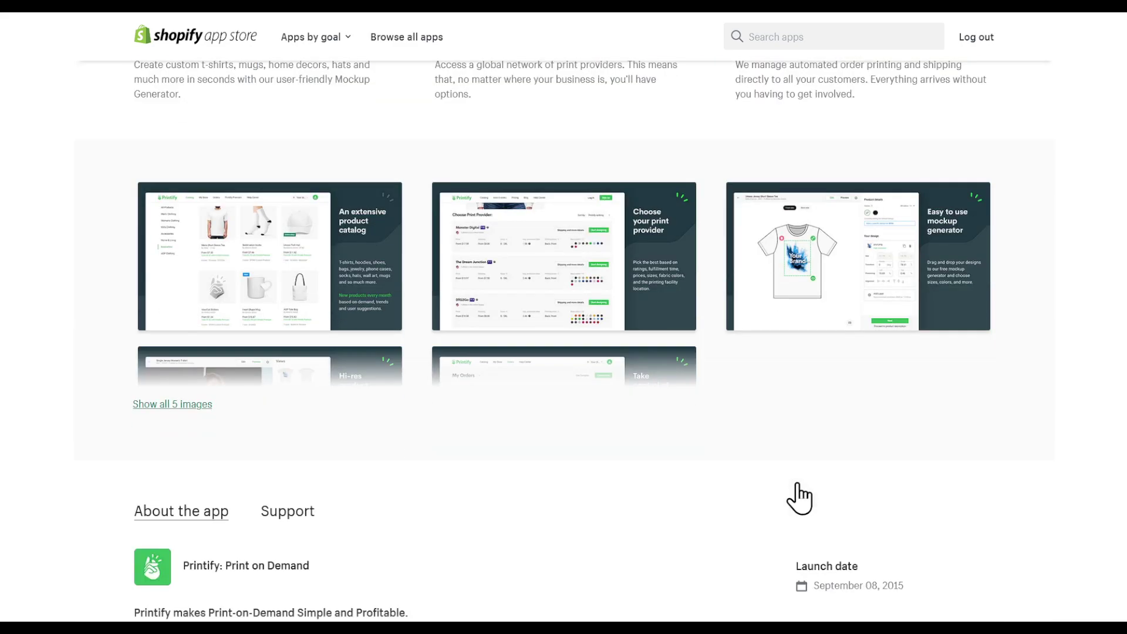
{"action": "left_click", "coordinate": [245, 290]}
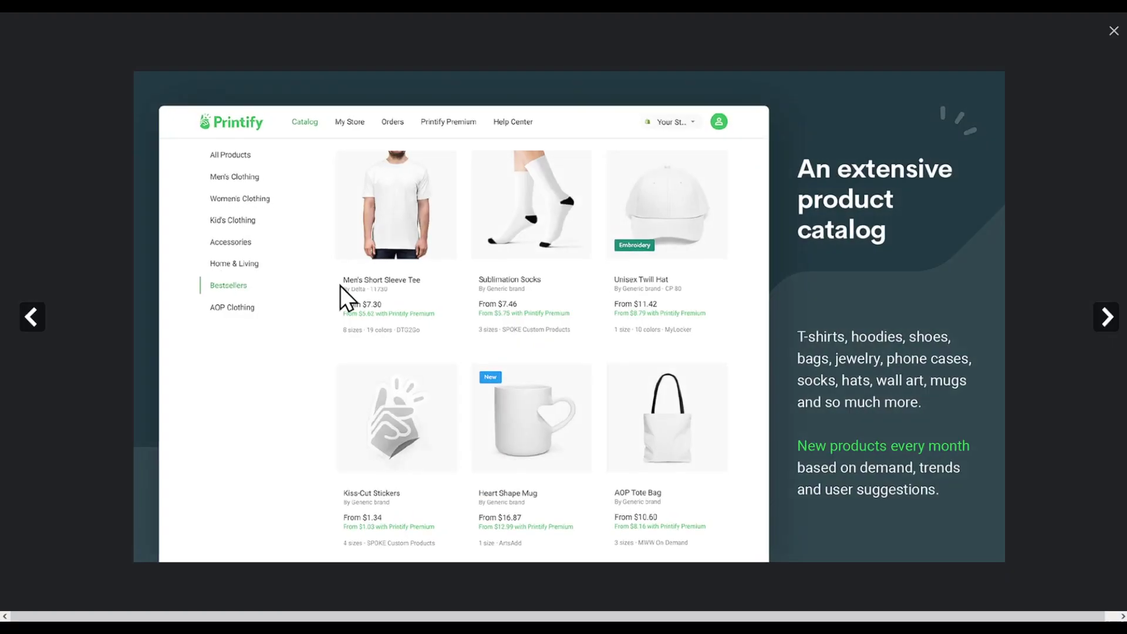
{"action": "left_click", "coordinate": [1109, 319]}
{"action": "left_click", "coordinate": [1108, 319]}
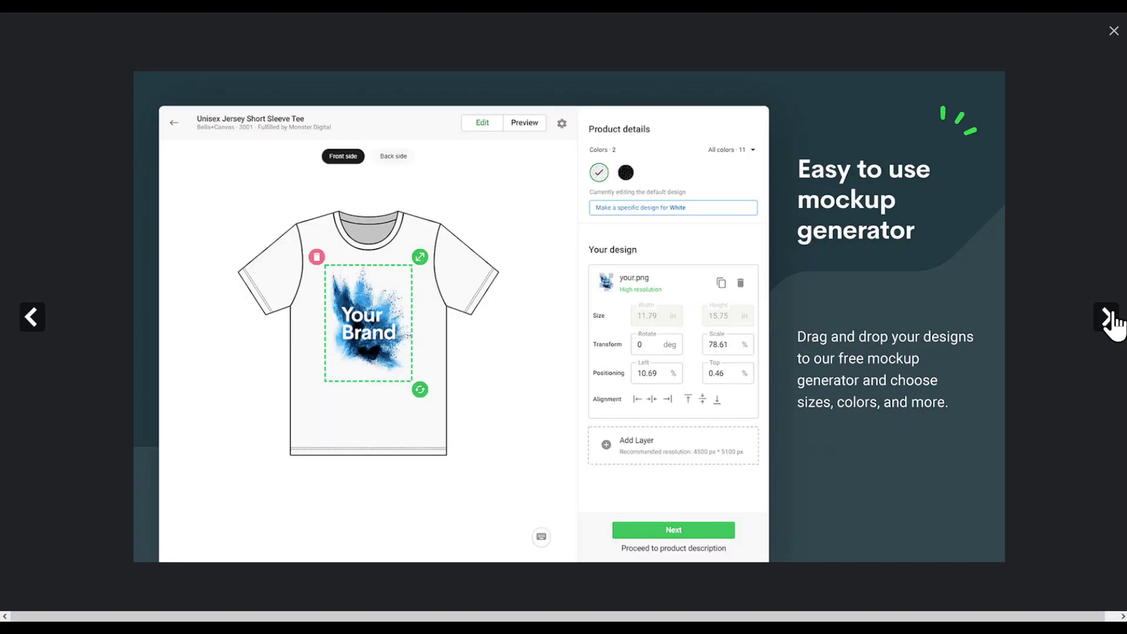
{"action": "left_click", "coordinate": [1108, 319]}
{"action": "left_click", "coordinate": [1109, 318]}
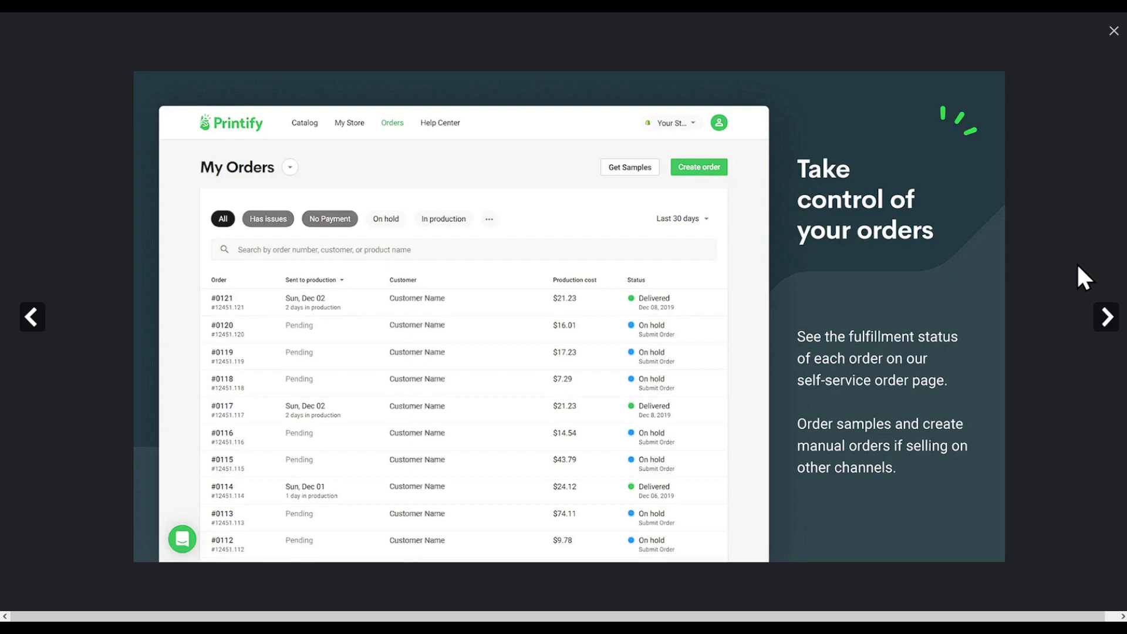
Step: Close the screenshot viewer and add the Printify: Print on Demand app to the store
{"action": "left_click", "coordinate": [1114, 30]}
{"action": "scroll", "coordinate": [569, 327], "scroll_direction": "up", "scroll_amount": 6}
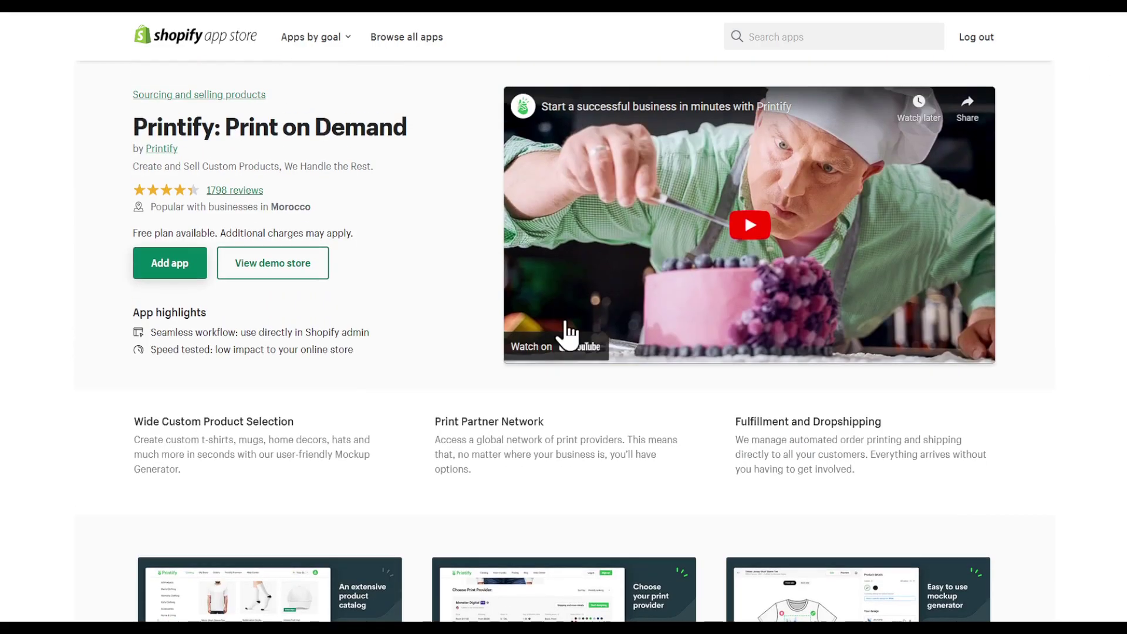
{"action": "left_click", "coordinate": [164, 265]}
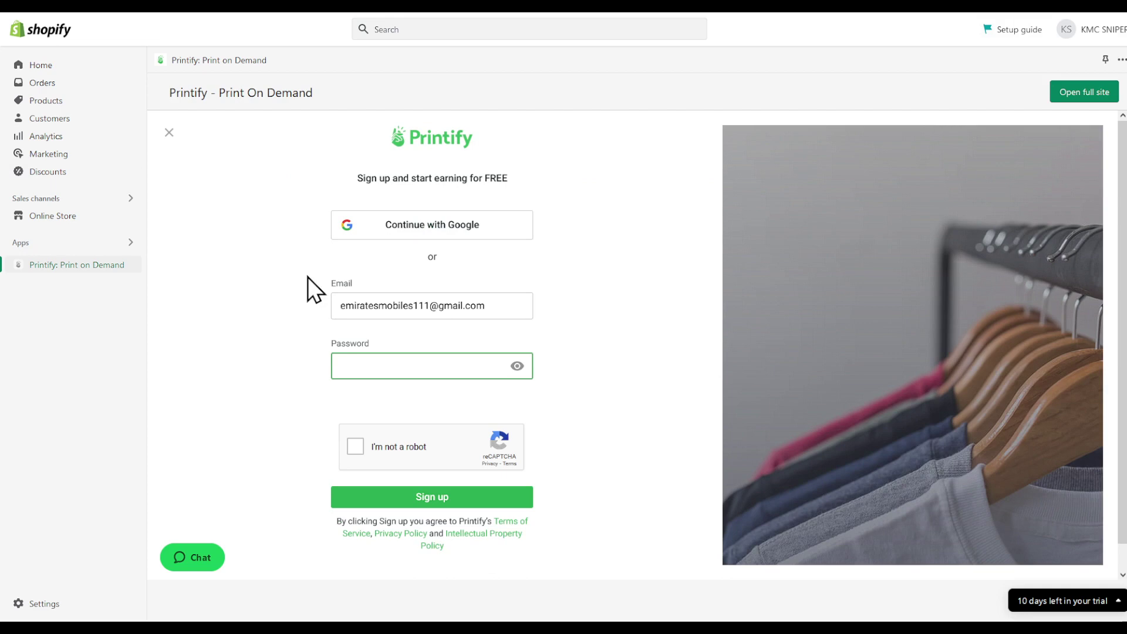
Step: Sign up for Printify using the saved password and the reCAPTCHA checkbox
{"action": "left_click", "coordinate": [349, 396]}
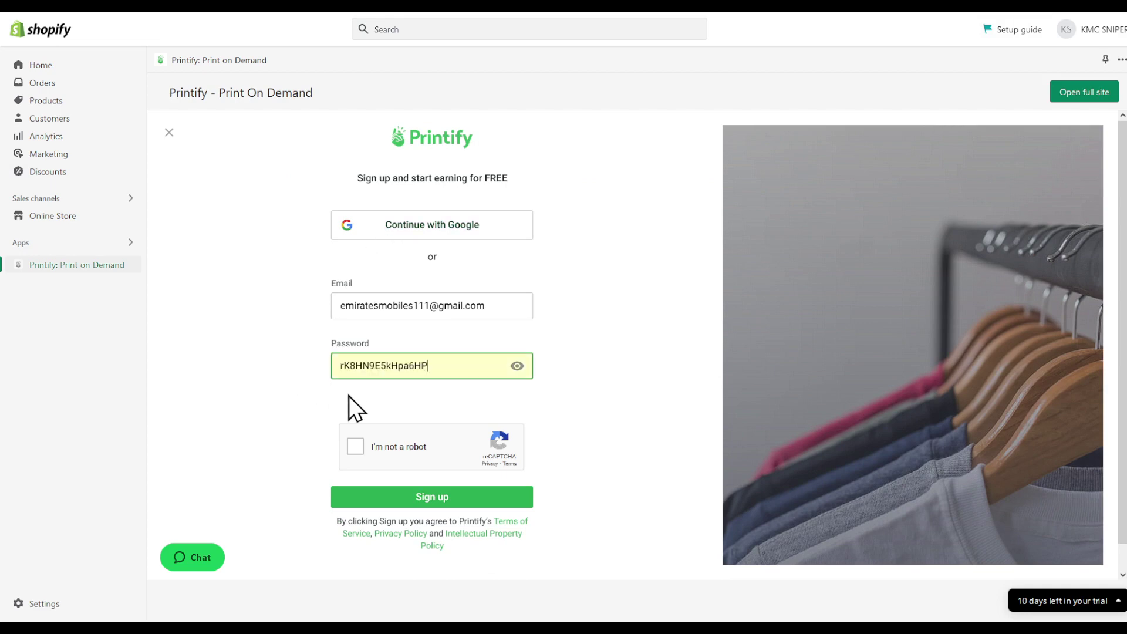
{"action": "left_click", "coordinate": [354, 449]}
{"action": "left_click", "coordinate": [372, 502]}
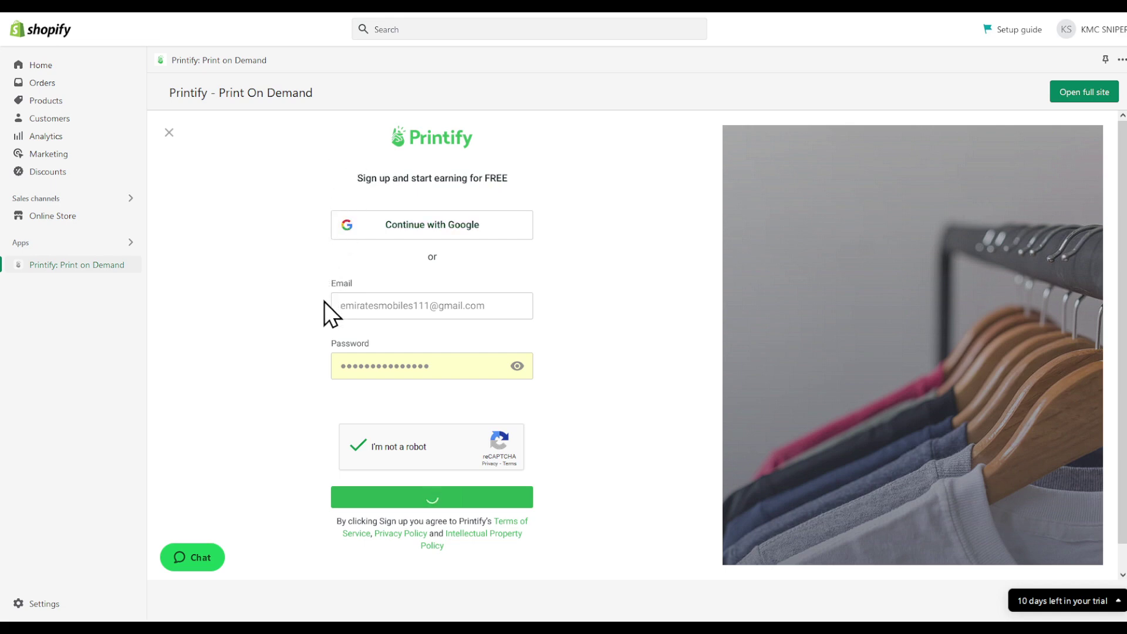
{"action": "scroll", "coordinate": [312, 223], "scroll_direction": "down", "scroll_amount": 1}
{"action": "scroll", "coordinate": [305, 156], "scroll_direction": "up", "scroll_amount": 1}
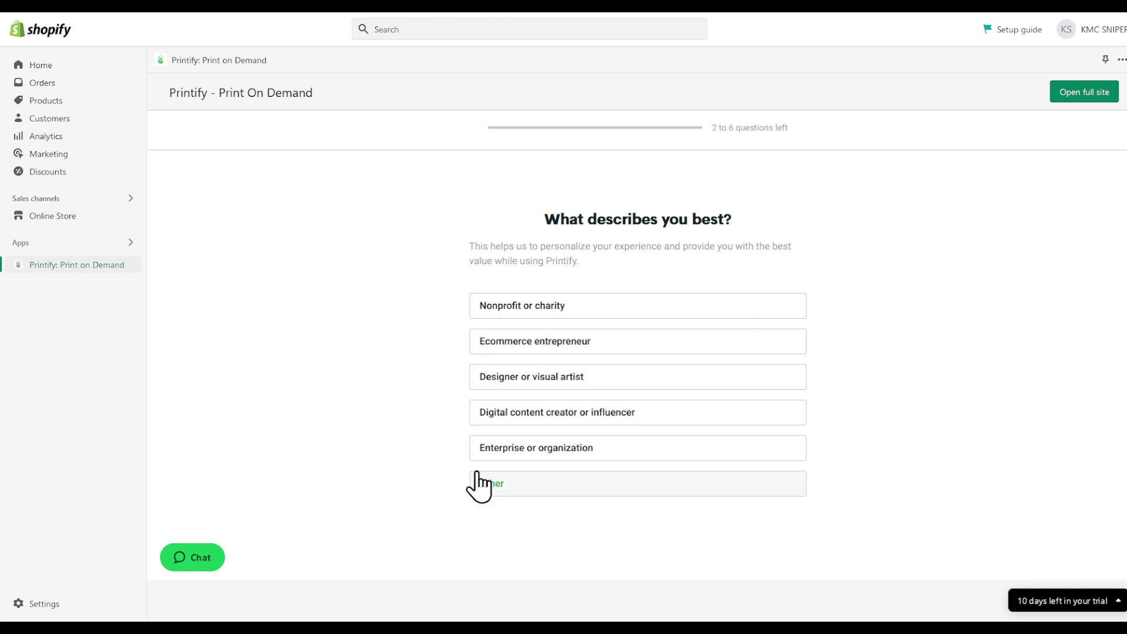
Step: Answer the survey as a designer or visual artist shopping for myself, then browse the catalog
{"action": "left_click", "coordinate": [492, 376]}
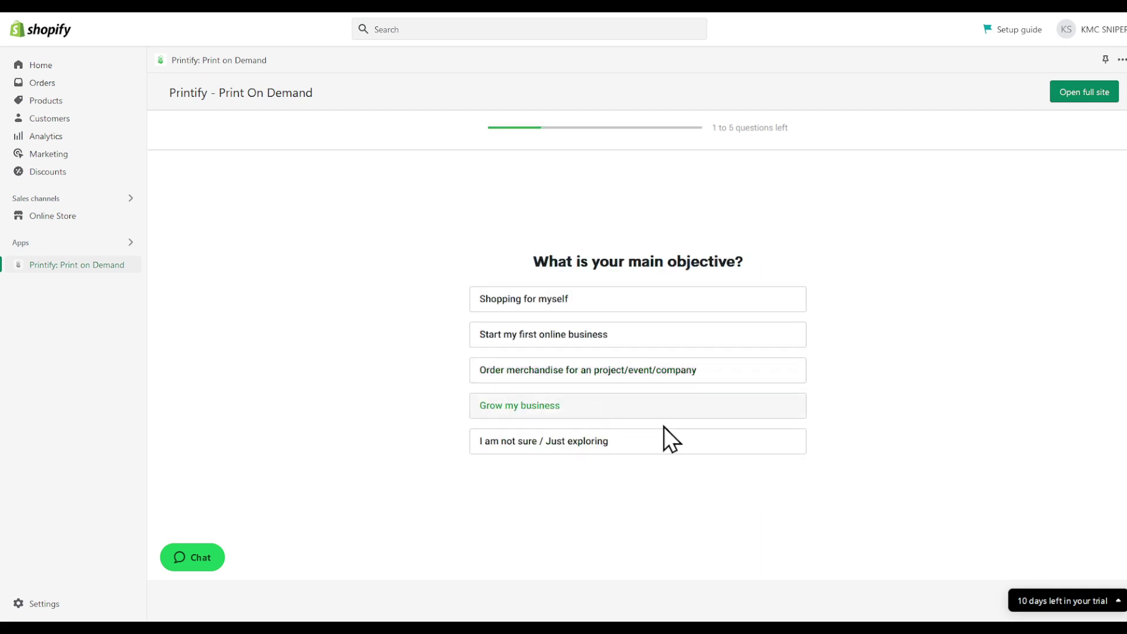
{"action": "left_click", "coordinate": [595, 314]}
{"action": "scroll", "coordinate": [600, 360], "scroll_direction": "down", "scroll_amount": 5}
{"action": "scroll", "coordinate": [600, 367], "scroll_direction": "down", "scroll_amount": 6}
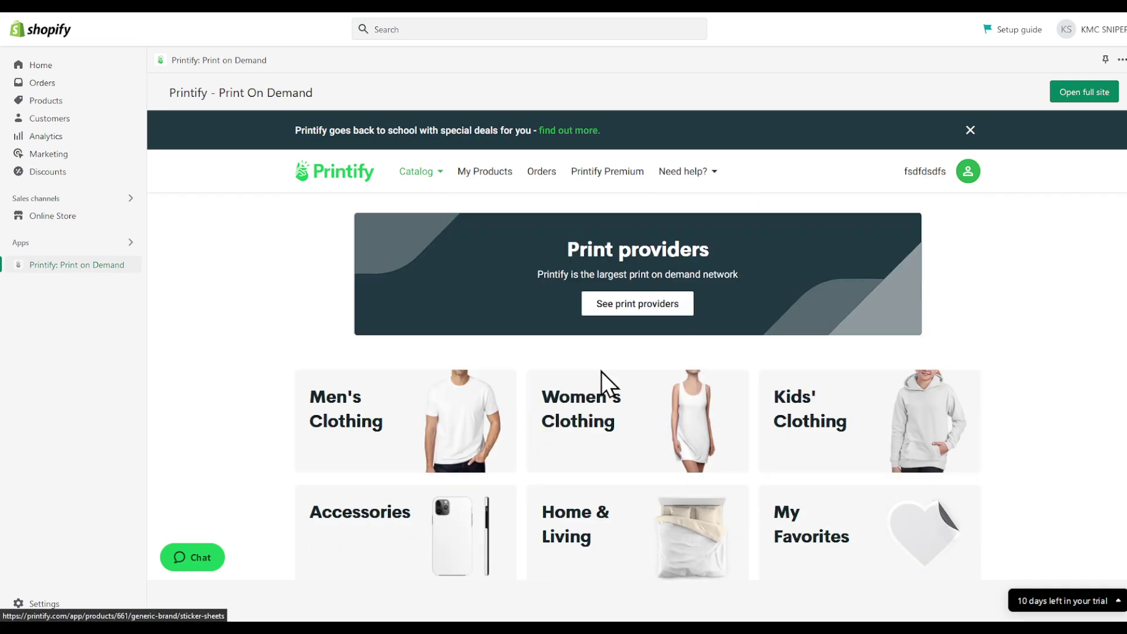
{"action": "scroll", "coordinate": [601, 371], "scroll_direction": "up", "scroll_amount": 11}
{"action": "scroll", "coordinate": [600, 369], "scroll_direction": "down", "scroll_amount": 15}
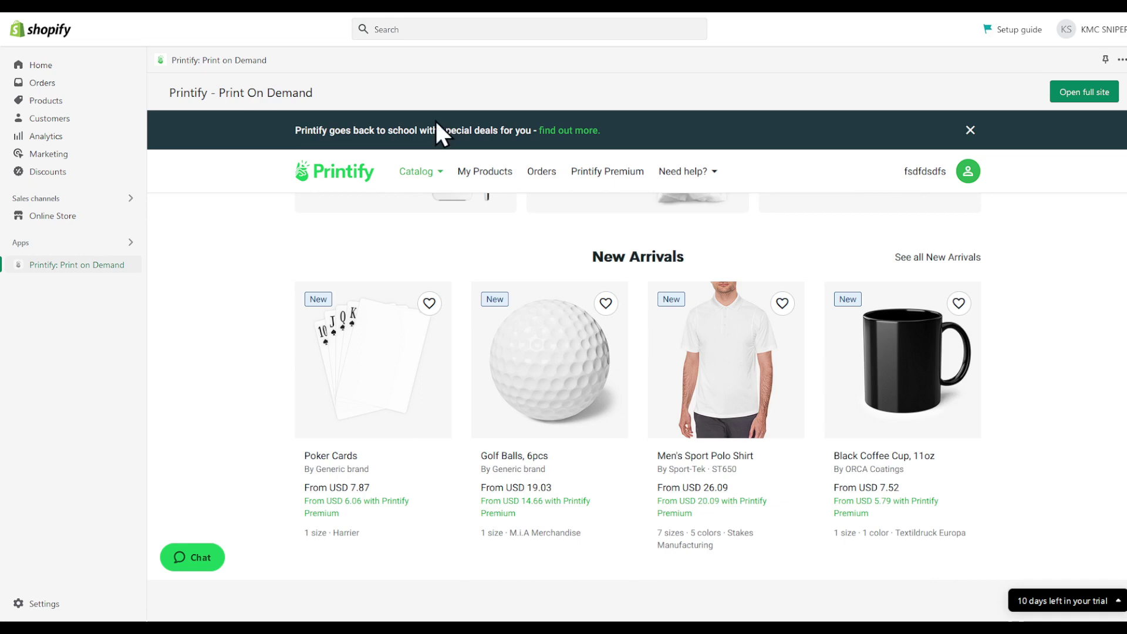
{"action": "scroll", "coordinate": [594, 188], "scroll_direction": "down", "scroll_amount": 7}
{"action": "scroll", "coordinate": [595, 186], "scroll_direction": "up", "scroll_amount": 10}
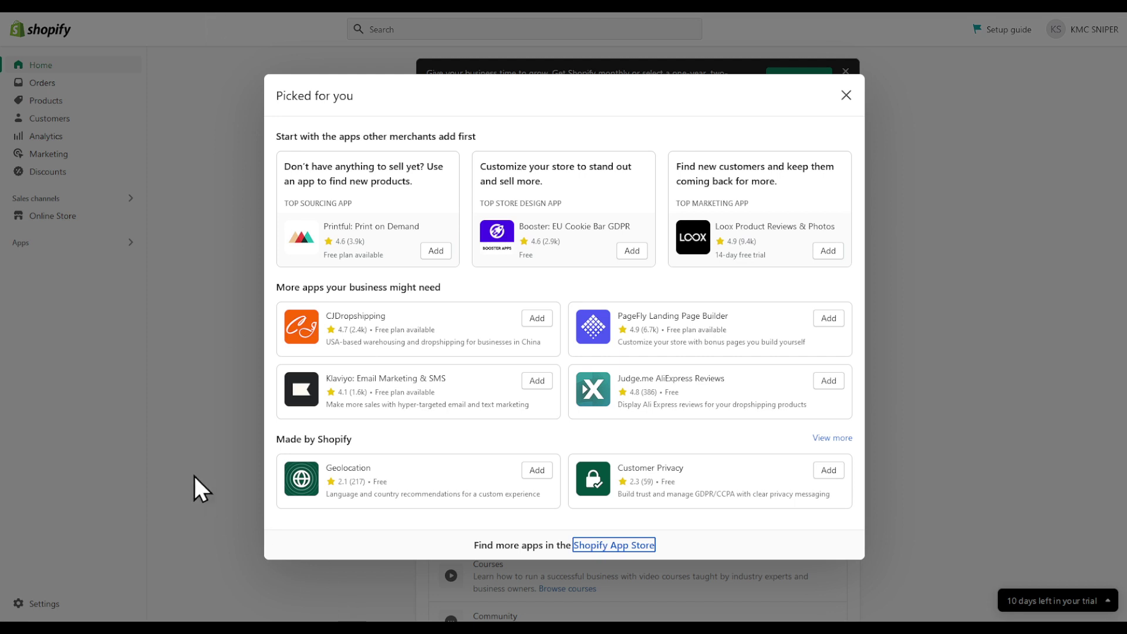
Step: Dismiss 'Picked for you' and launch Printify: Print on Demand from the installed apps list
{"action": "left_click", "coordinate": [193, 477]}
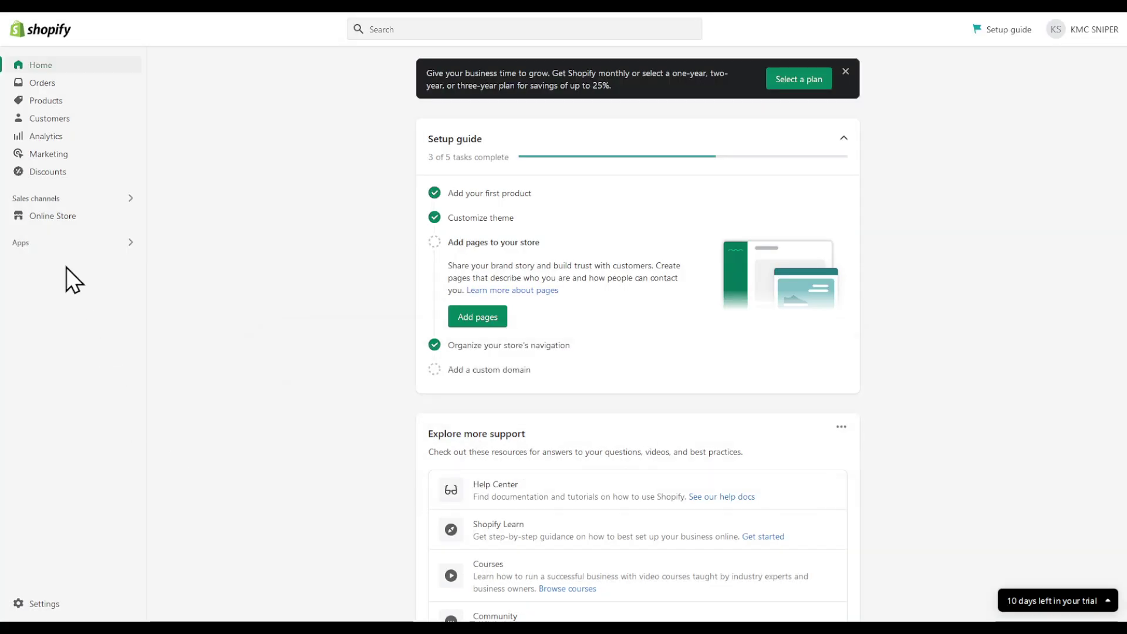
{"action": "left_click", "coordinate": [51, 242]}
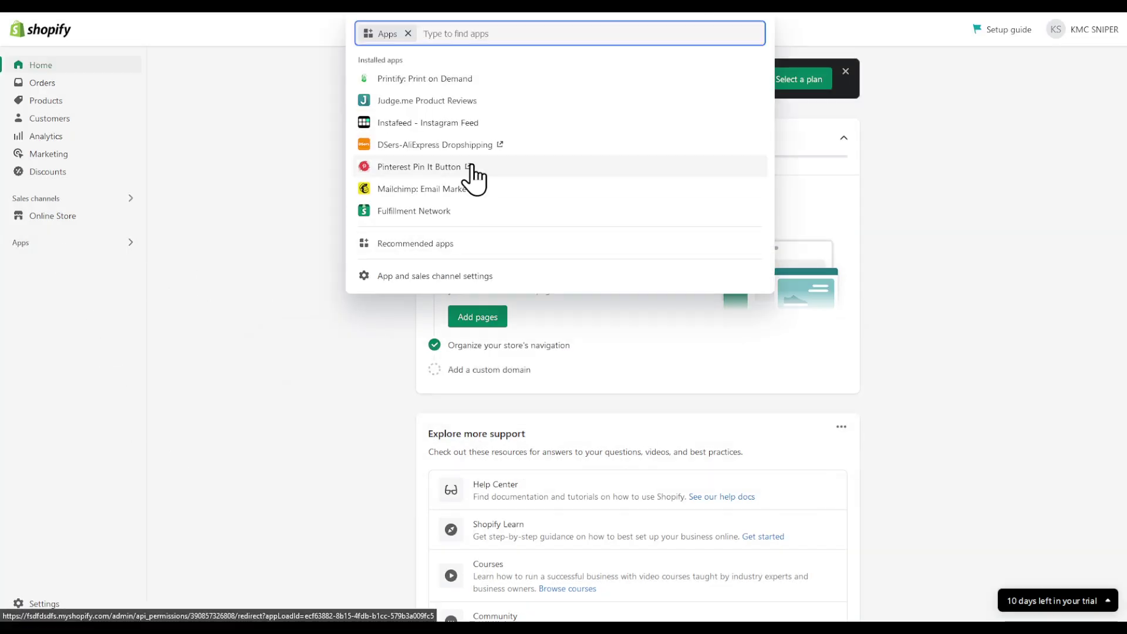
{"action": "left_click", "coordinate": [447, 81]}
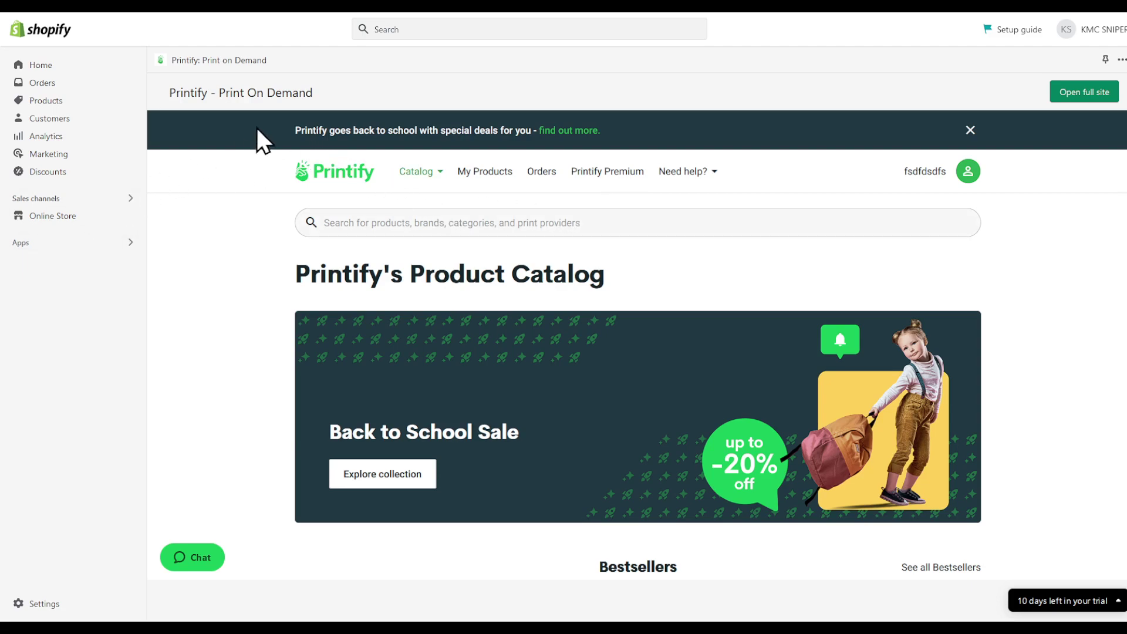
{"action": "scroll", "coordinate": [301, 272], "scroll_direction": "down", "scroll_amount": 15}
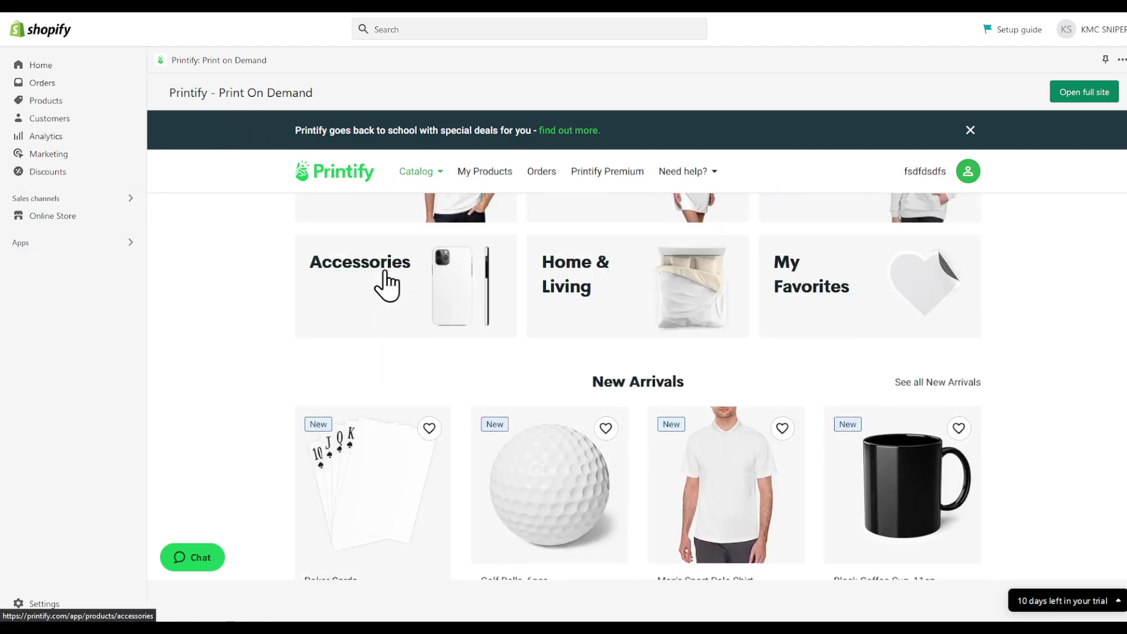
{"action": "scroll", "coordinate": [728, 214], "scroll_direction": "up", "scroll_amount": 6}
{"action": "scroll", "coordinate": [728, 215], "scroll_direction": "up", "scroll_amount": 3}
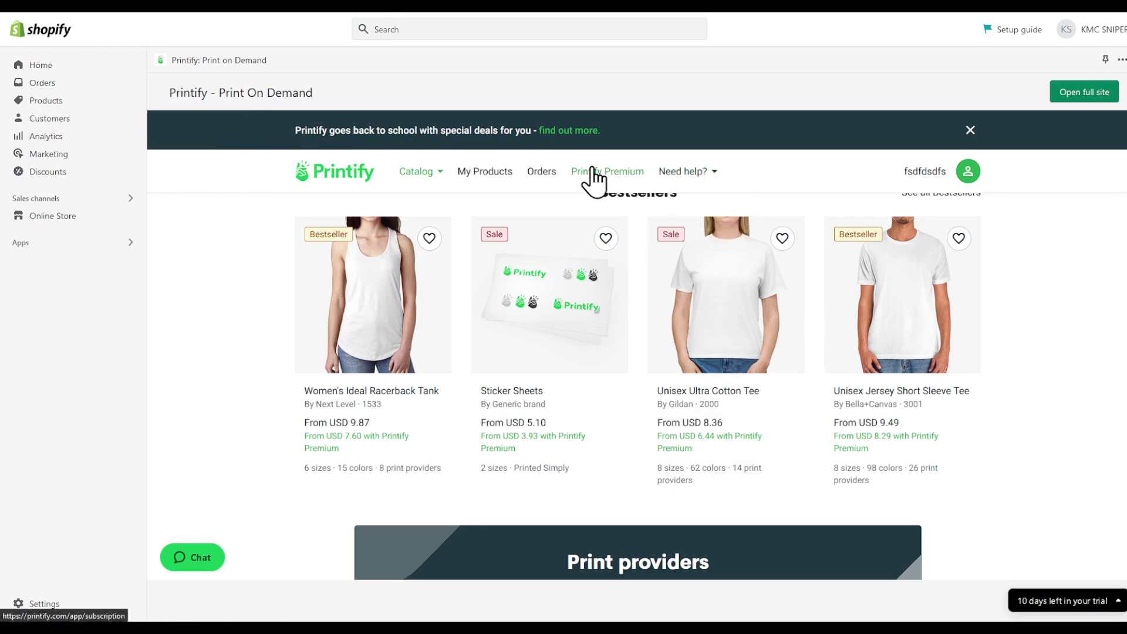
Step: Enable automated order routing, choose 'Send orders to production automatically', and save
{"action": "left_click", "coordinate": [542, 173]}
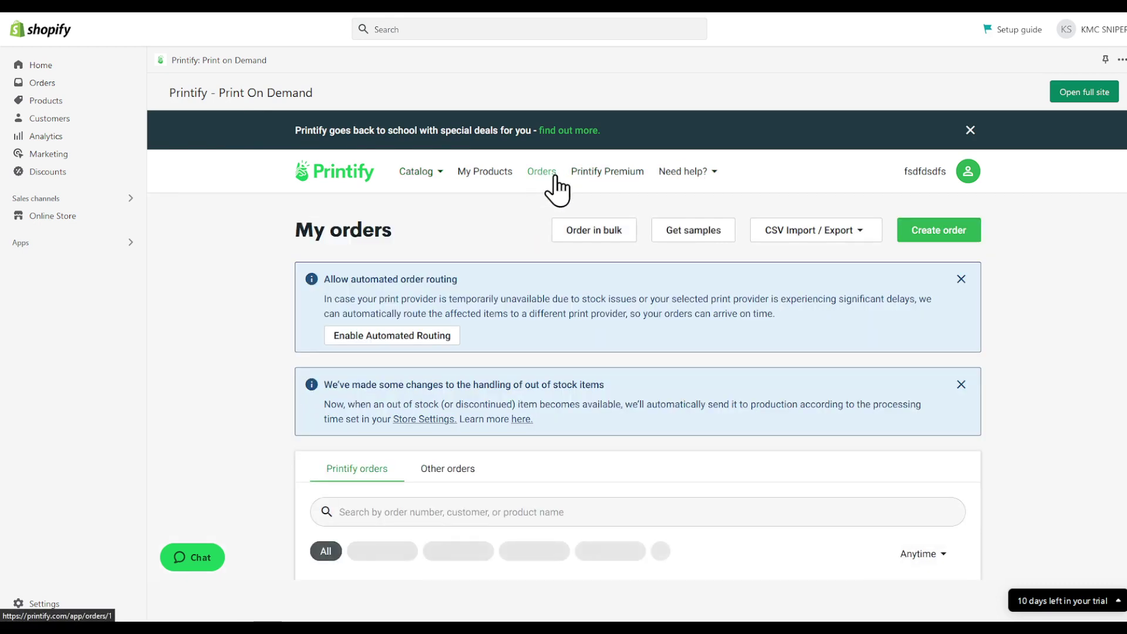
{"action": "scroll", "coordinate": [591, 220], "scroll_direction": "down", "scroll_amount": 2}
{"action": "scroll", "coordinate": [428, 261], "scroll_direction": "up", "scroll_amount": 3}
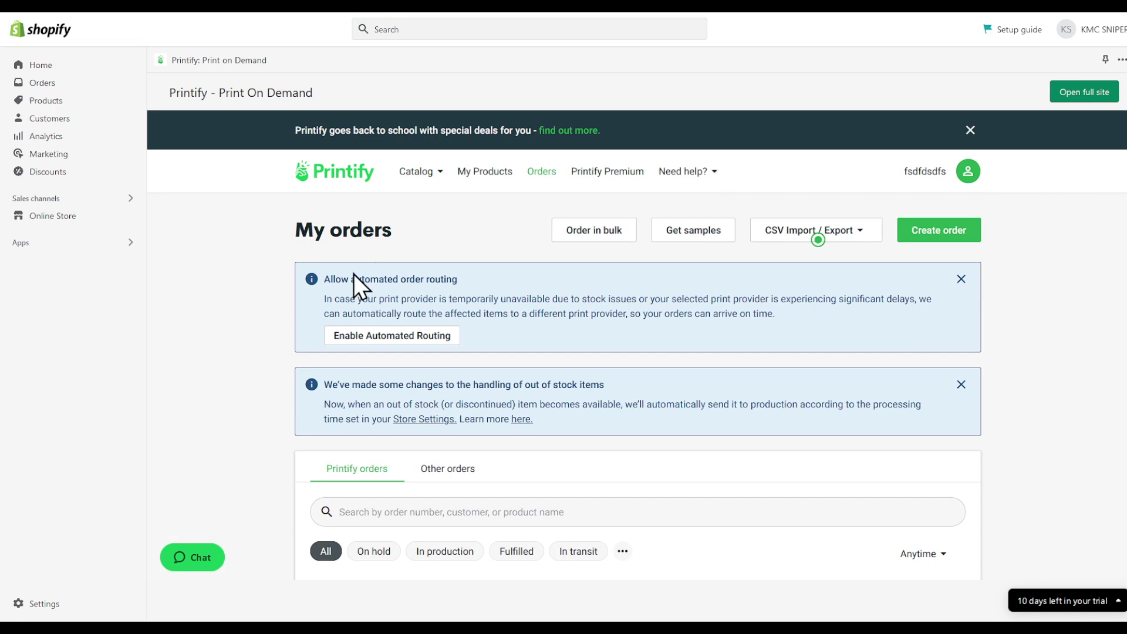
{"action": "left_click_drag", "start_coordinate": [353, 276], "coordinate": [355, 286]}
{"action": "left_click", "coordinate": [423, 340]}
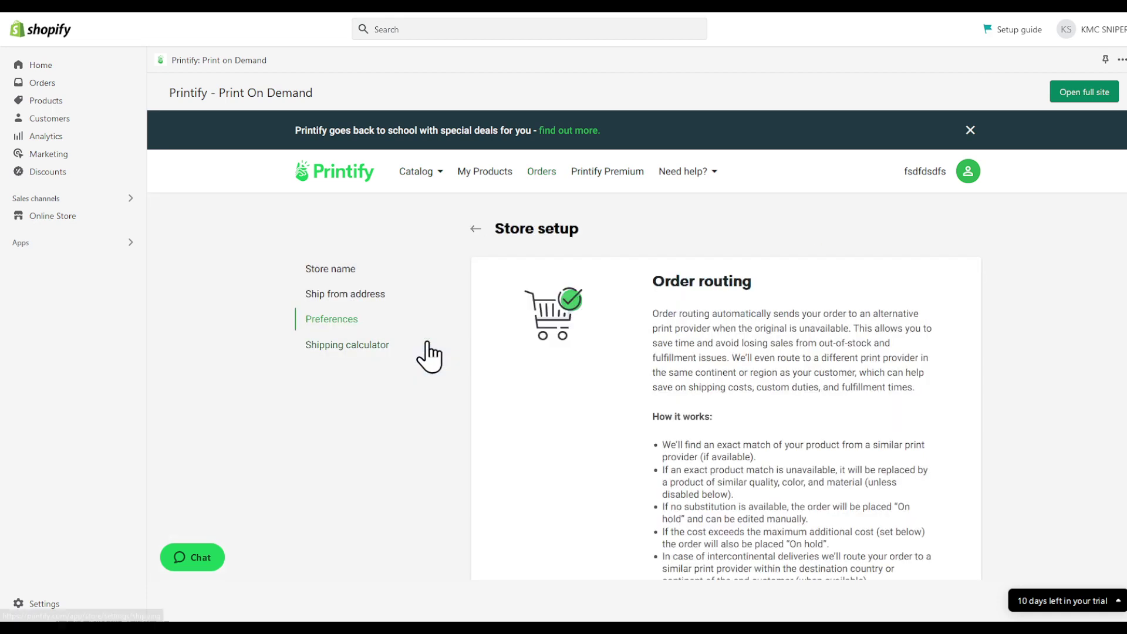
{"action": "scroll", "coordinate": [686, 386], "scroll_direction": "down", "scroll_amount": 10}
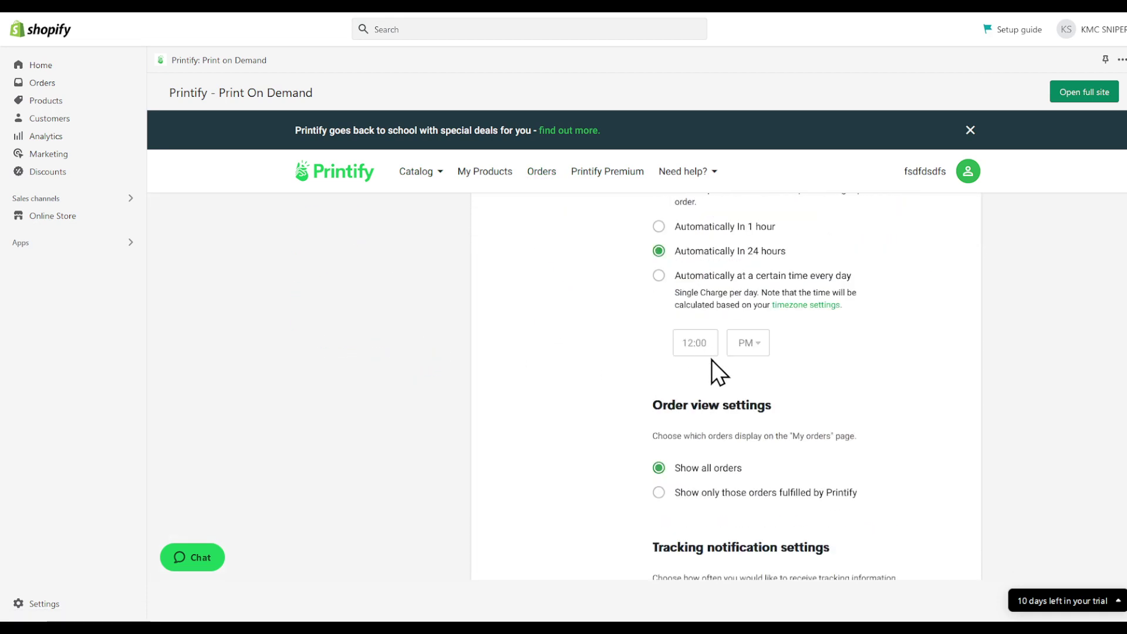
{"action": "scroll", "coordinate": [717, 261], "scroll_direction": "down", "scroll_amount": 10}
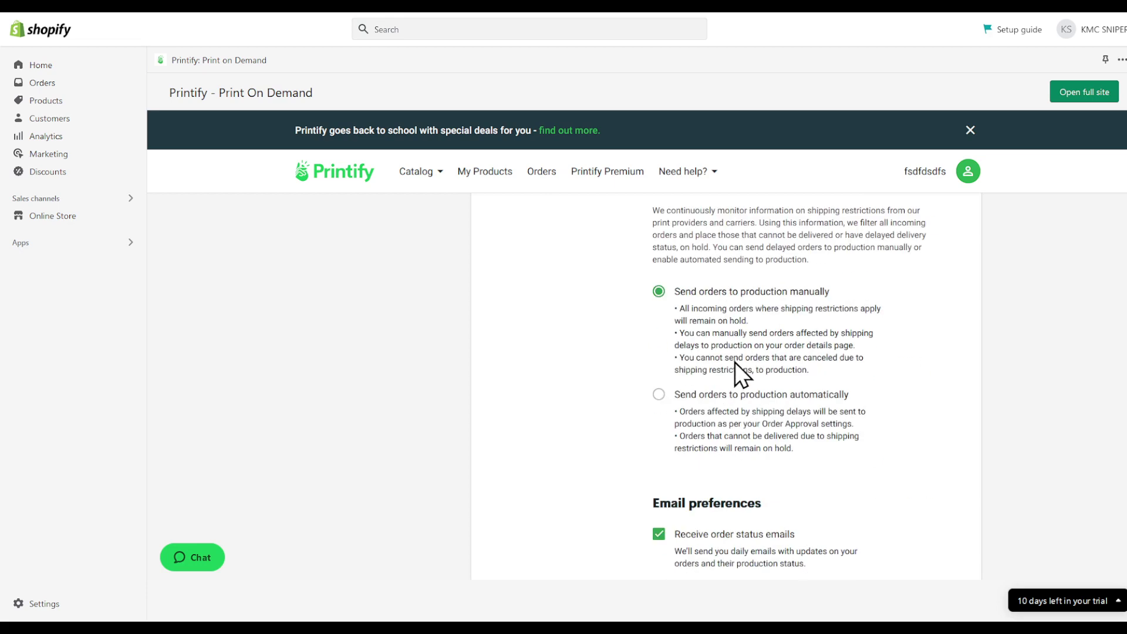
{"action": "left_click", "coordinate": [659, 394]}
{"action": "scroll", "coordinate": [696, 436], "scroll_direction": "down", "scroll_amount": 3}
{"action": "left_click", "coordinate": [928, 459]}
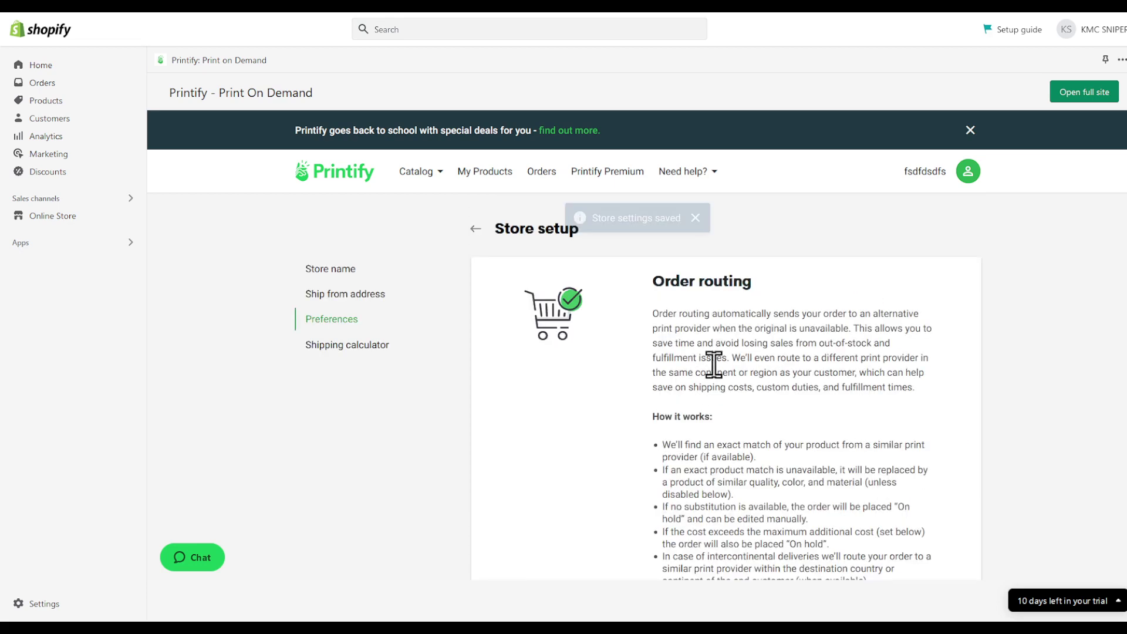
Step: Go to My Products and scroll through the empty product list
{"action": "left_click", "coordinate": [465, 166]}
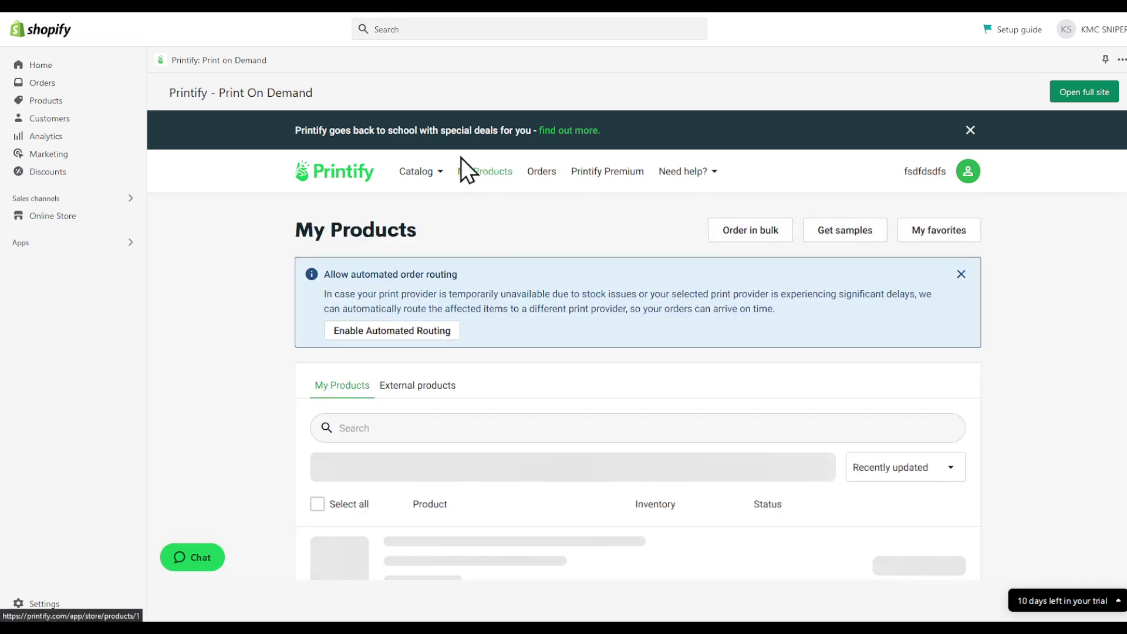
{"action": "scroll", "coordinate": [593, 357], "scroll_direction": "down", "scroll_amount": 3}
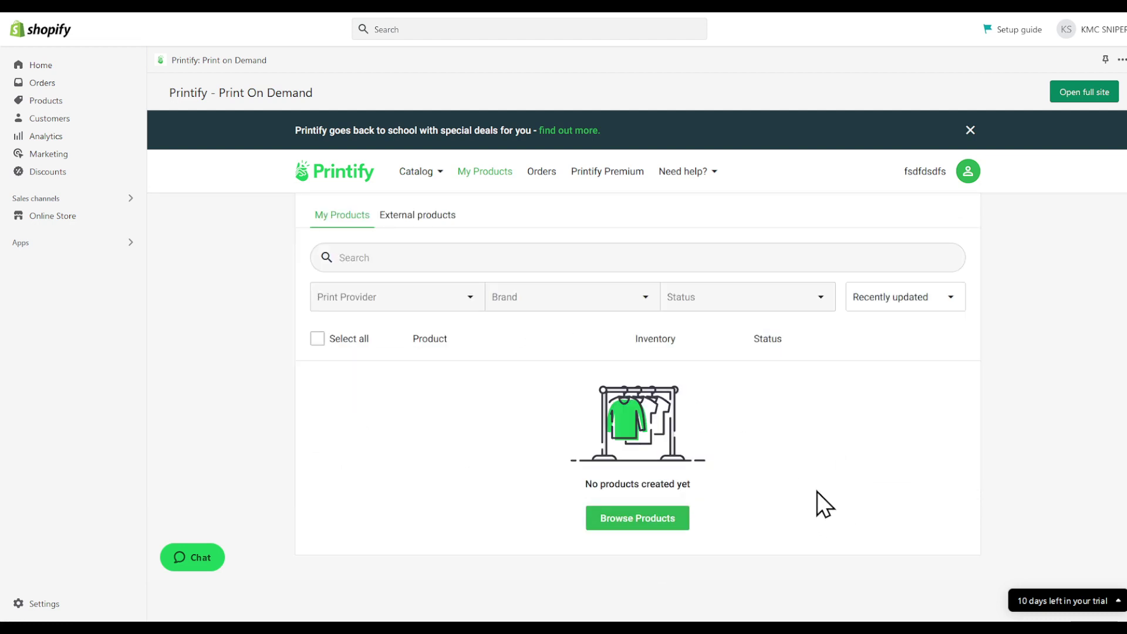
{"action": "scroll", "coordinate": [813, 481], "scroll_direction": "up", "scroll_amount": 3}
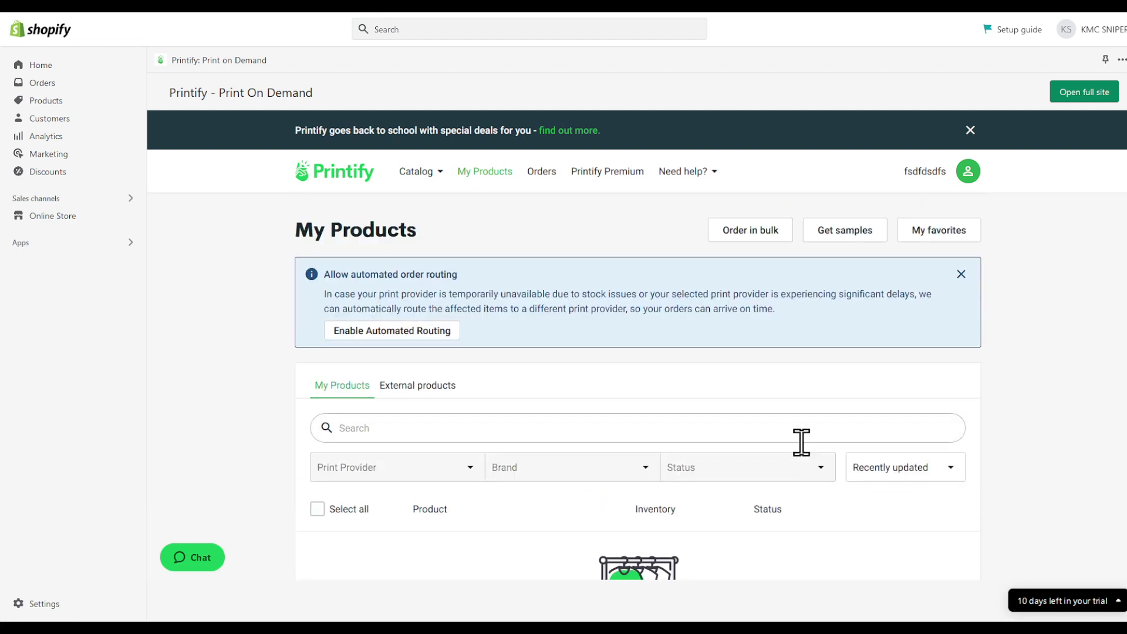
{"action": "scroll", "coordinate": [799, 452], "scroll_direction": "down", "scroll_amount": 3}
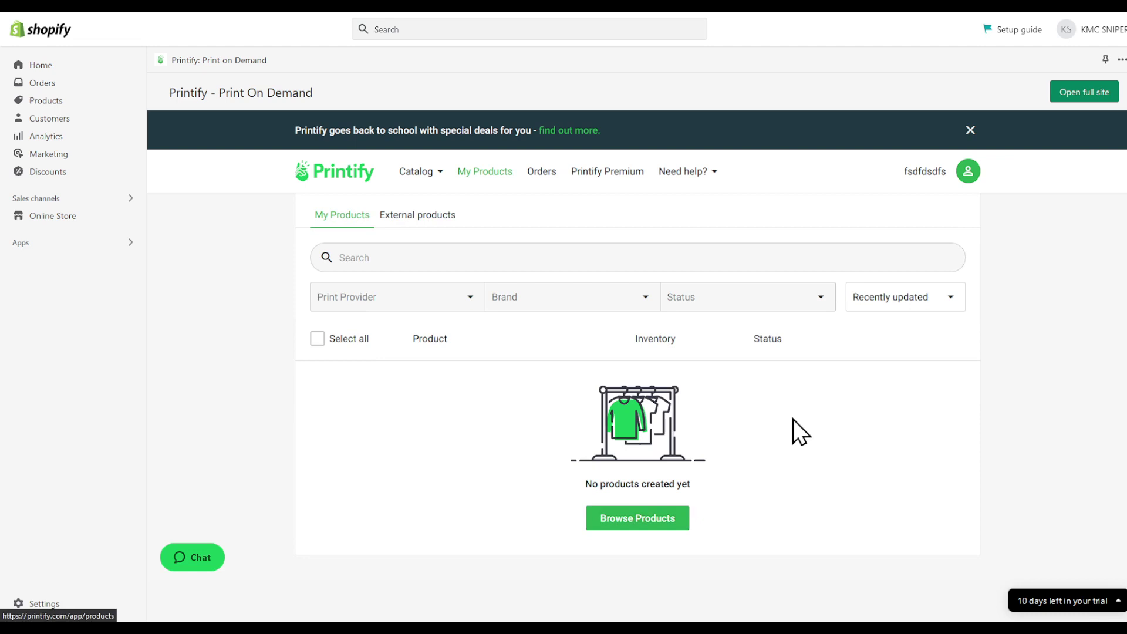
{"action": "scroll", "coordinate": [798, 429], "scroll_direction": "up", "scroll_amount": 3}
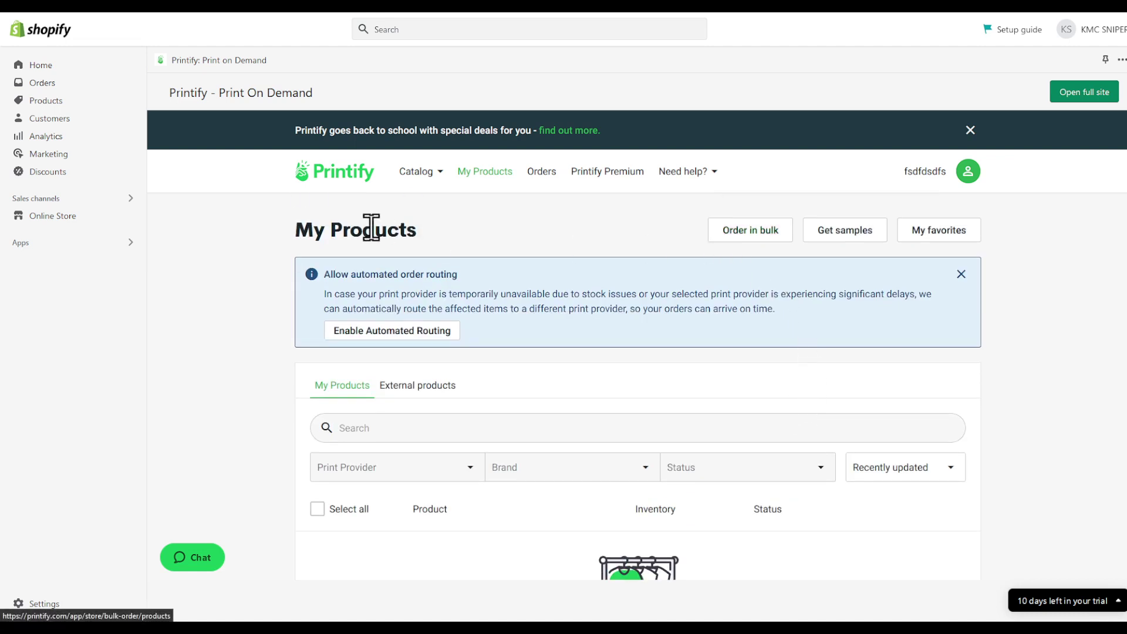